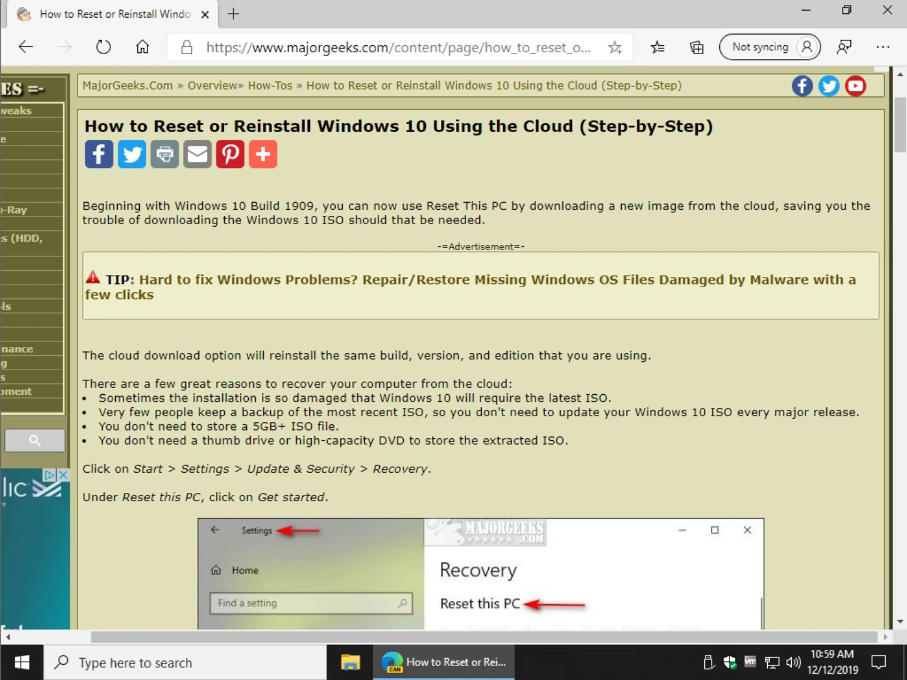
Open the Recovery page under Update & Security in Windows Settings.
{"action": "scroll", "coordinate": [454, 347], "scroll_direction": "down", "scroll_amount": 2}
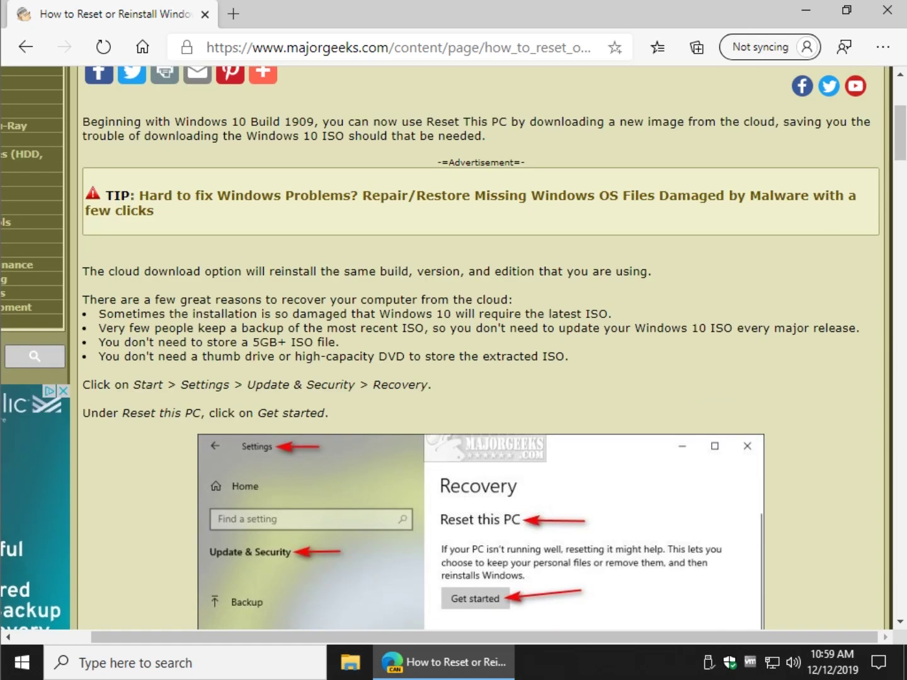
{"action": "scroll", "coordinate": [453, 347], "scroll_direction": "down", "scroll_amount": 2}
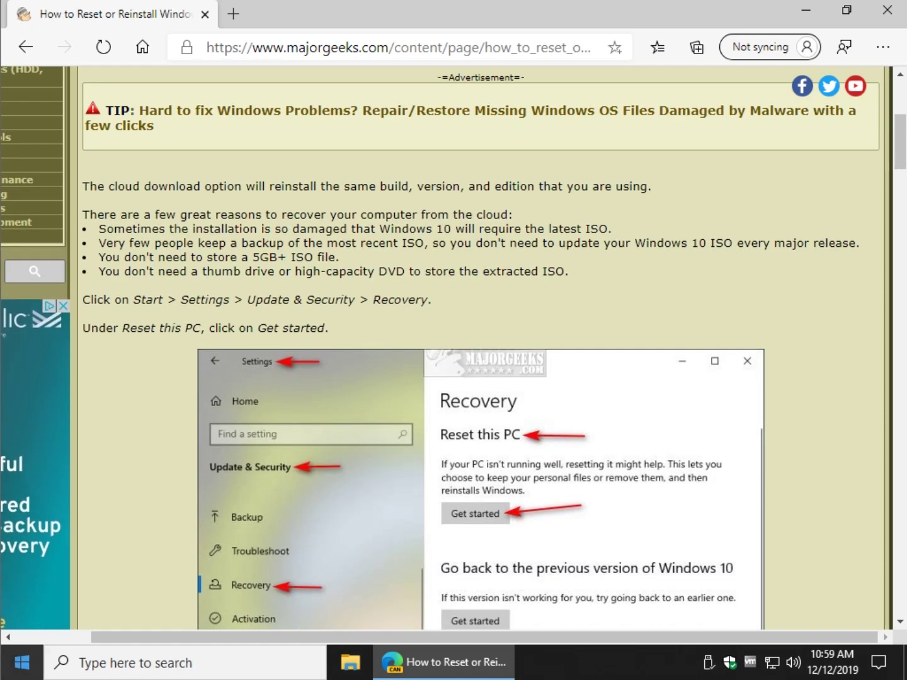
{"action": "left_click", "coordinate": [22, 662]}
{"action": "left_click", "coordinate": [22, 580]}
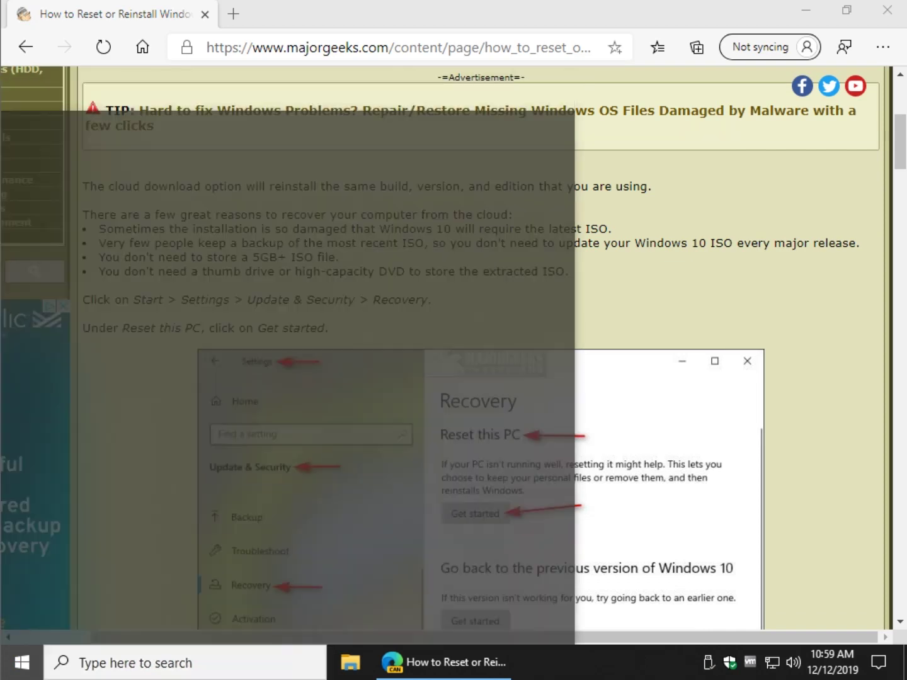
{"action": "scroll", "coordinate": [603, 286], "scroll_direction": "down", "scroll_amount": 5}
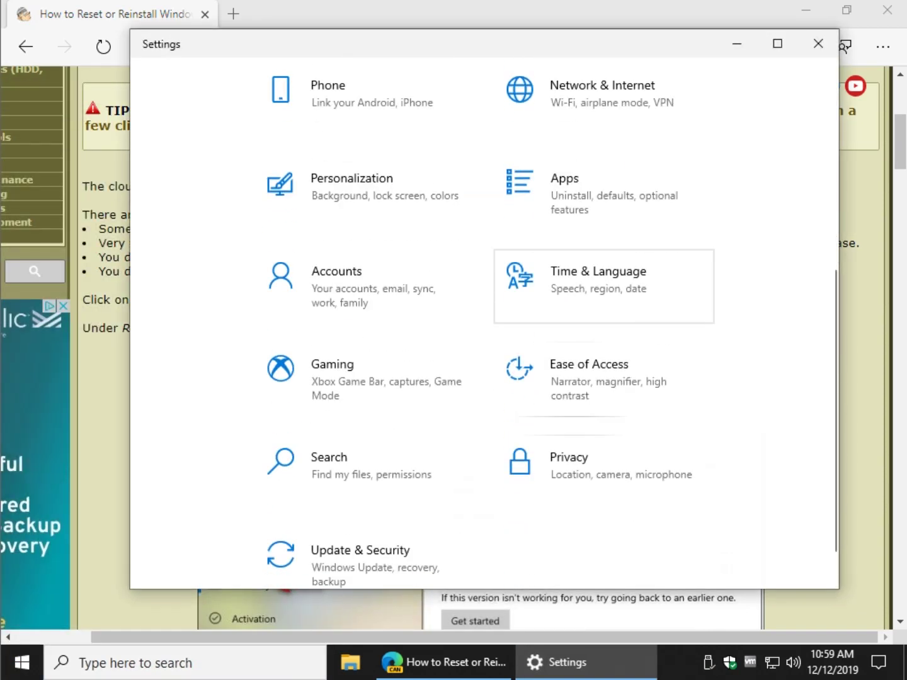
{"action": "scroll", "coordinate": [567, 441], "scroll_direction": "down", "scroll_amount": 1}
{"action": "left_click", "coordinate": [353, 532]}
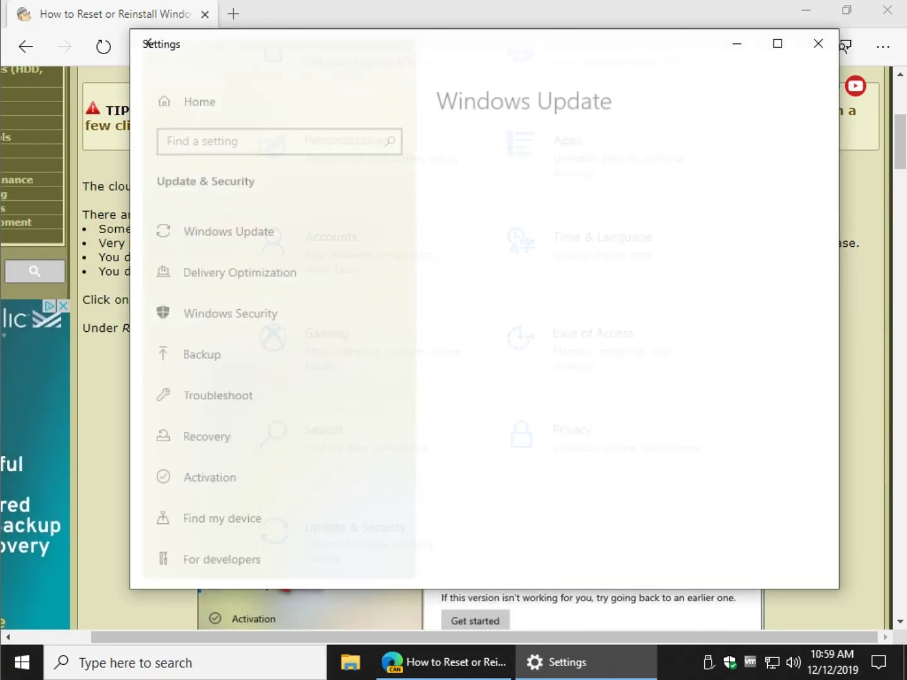
{"action": "left_click", "coordinate": [197, 441]}
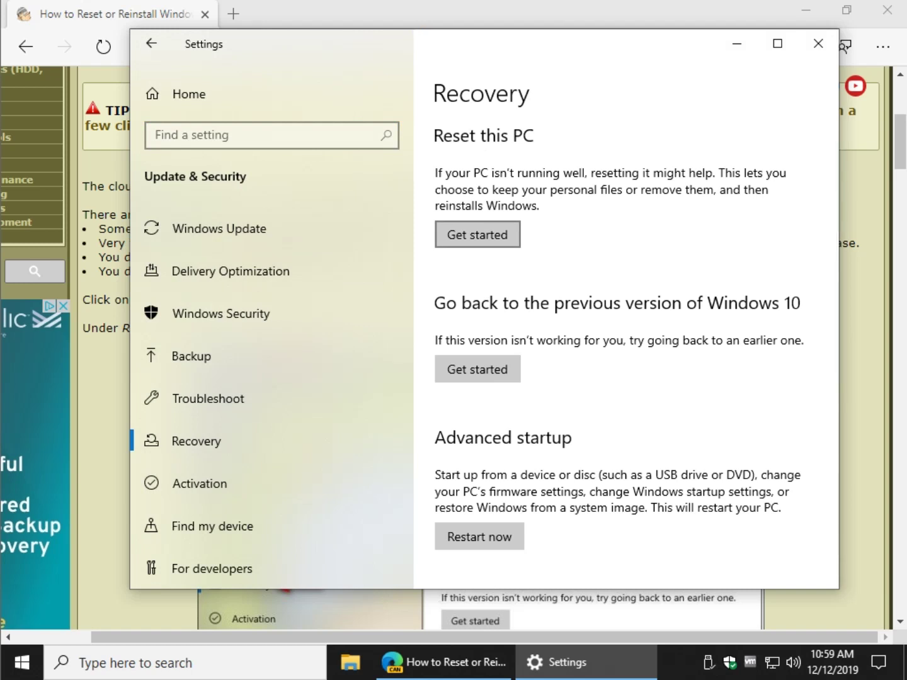
Start Reset this PC, choosing Keep my files and Cloud download as the reinstall method.
{"action": "left_click", "coordinate": [477, 234]}
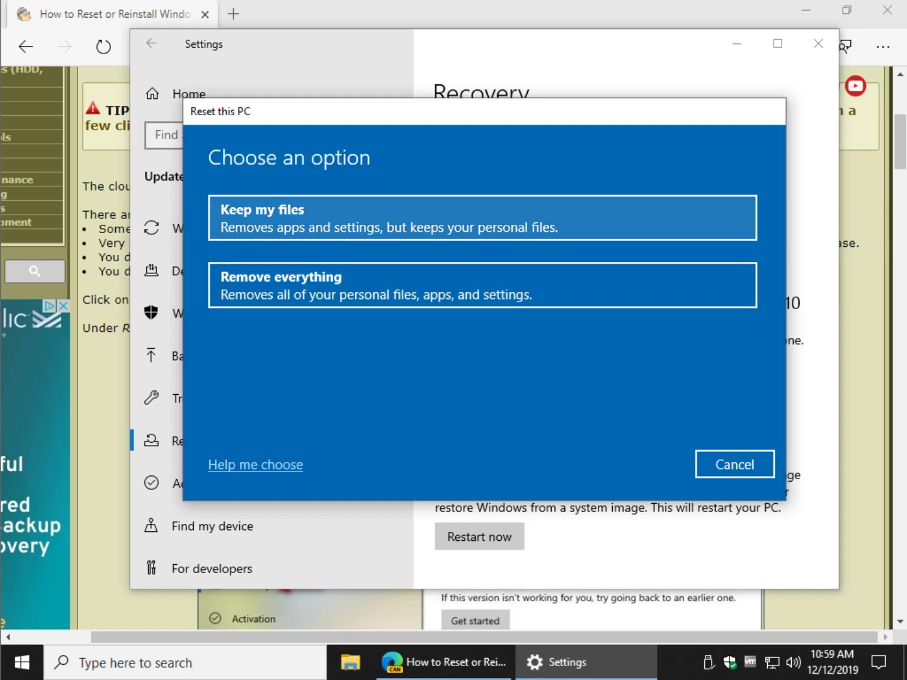
{"action": "left_click", "coordinate": [482, 218]}
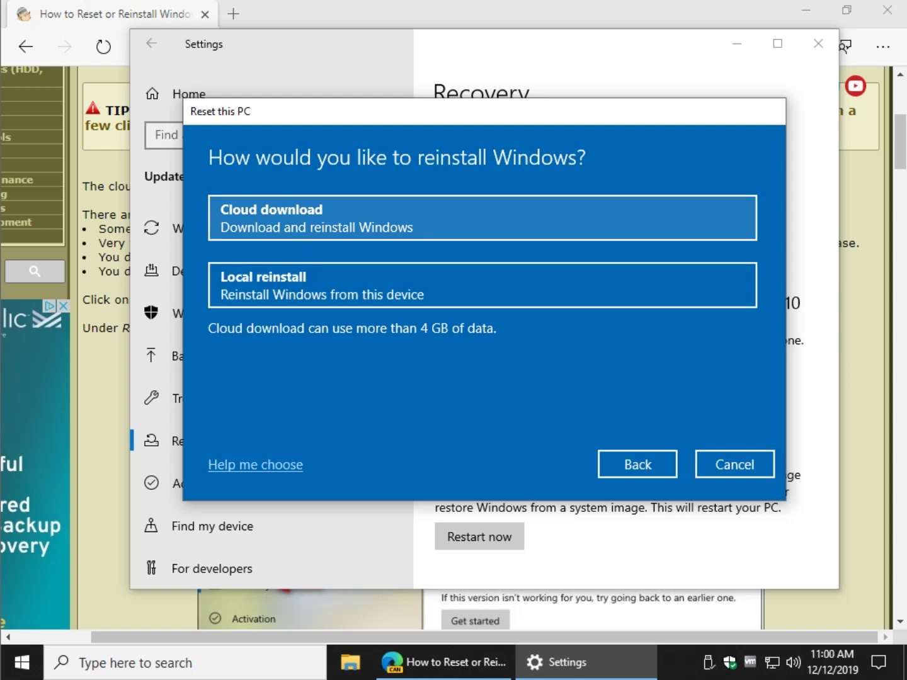
{"action": "left_click", "coordinate": [483, 218]}
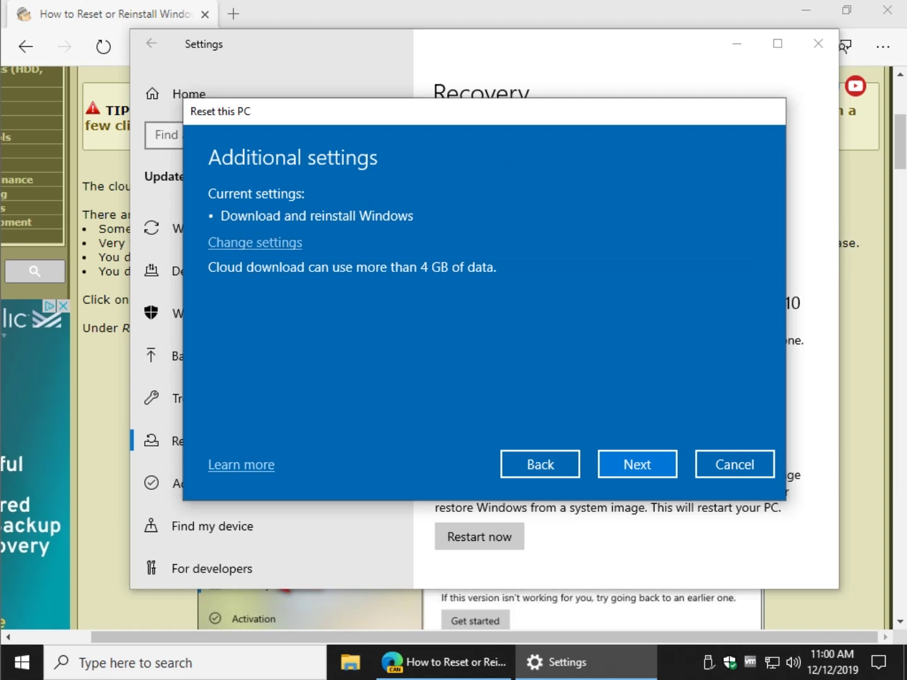
Confirm the Download Windows setting as Yes, and accept the additional settings and the previous Windows installation notice.
{"action": "left_click", "coordinate": [255, 242]}
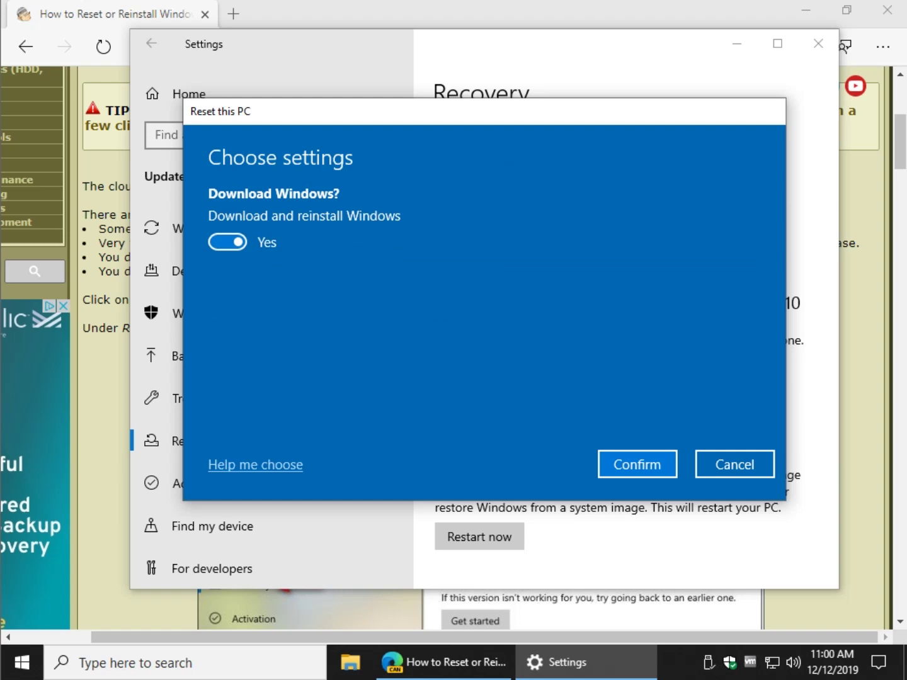
{"action": "key", "text": "Return"}
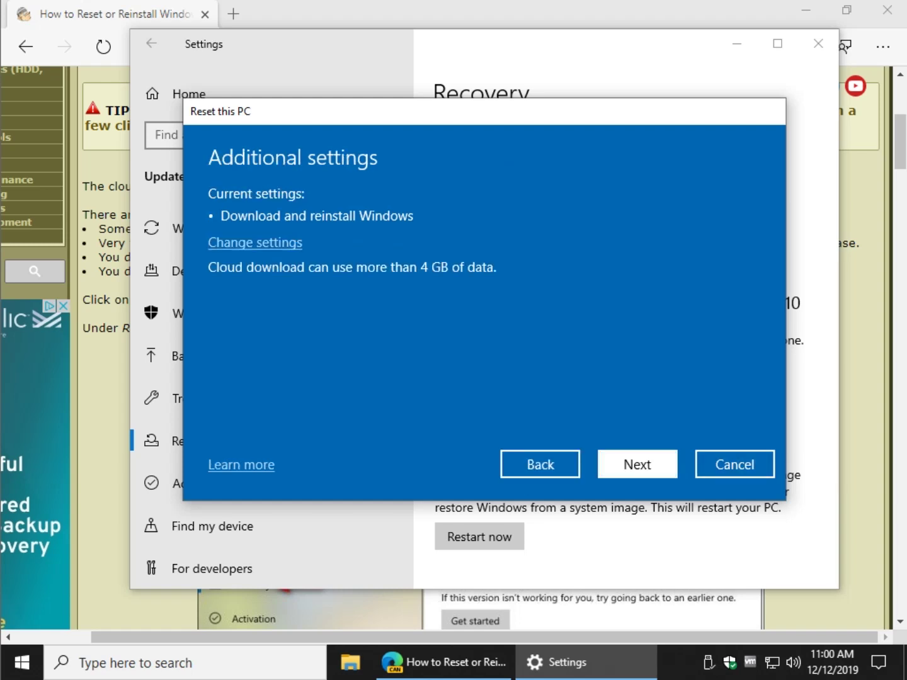
{"action": "key", "text": "Return"}
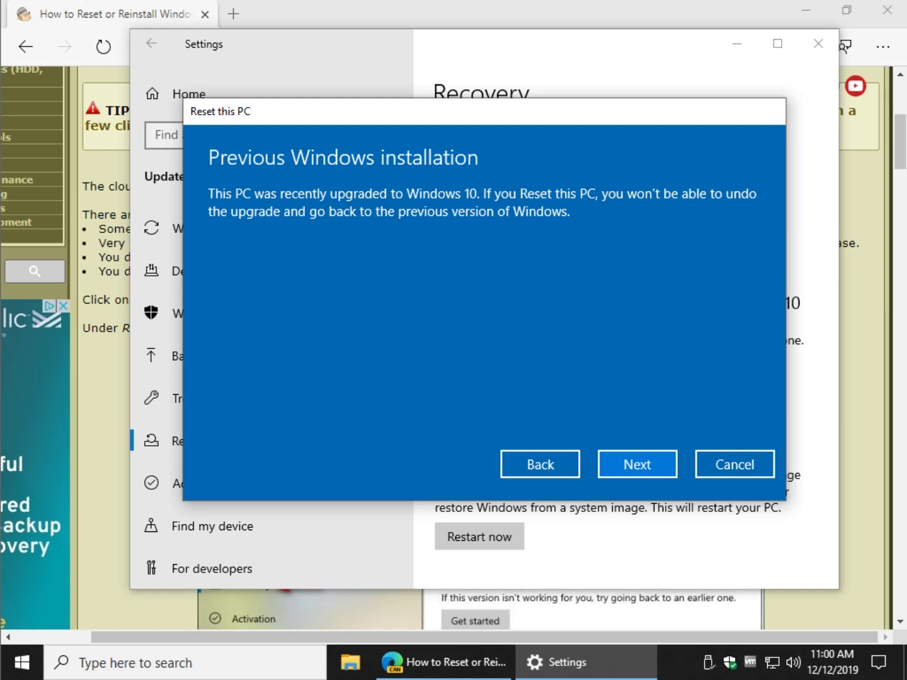
{"action": "left_click_drag", "start_coordinate": [476, 115], "coordinate": [437, 99]}
{"action": "left_click", "coordinate": [591, 443]}
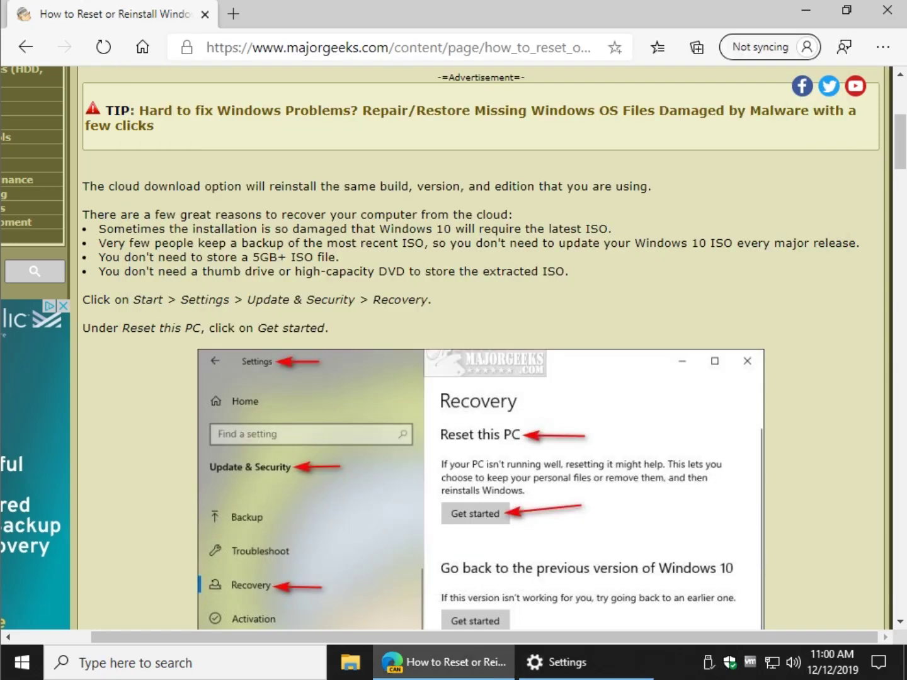
Skim the browser article's illustrated instructions for the cloud download and the previous Windows installation notice.
{"action": "scroll", "coordinate": [454, 346], "scroll_direction": "down", "scroll_amount": 10}
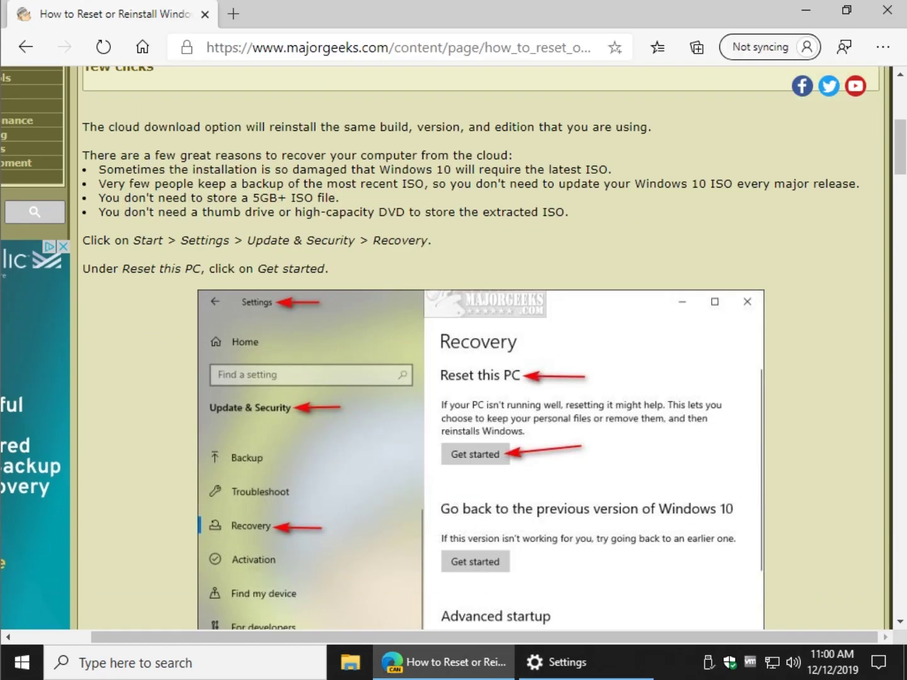
{"action": "scroll", "coordinate": [453, 346], "scroll_direction": "down", "scroll_amount": 10}
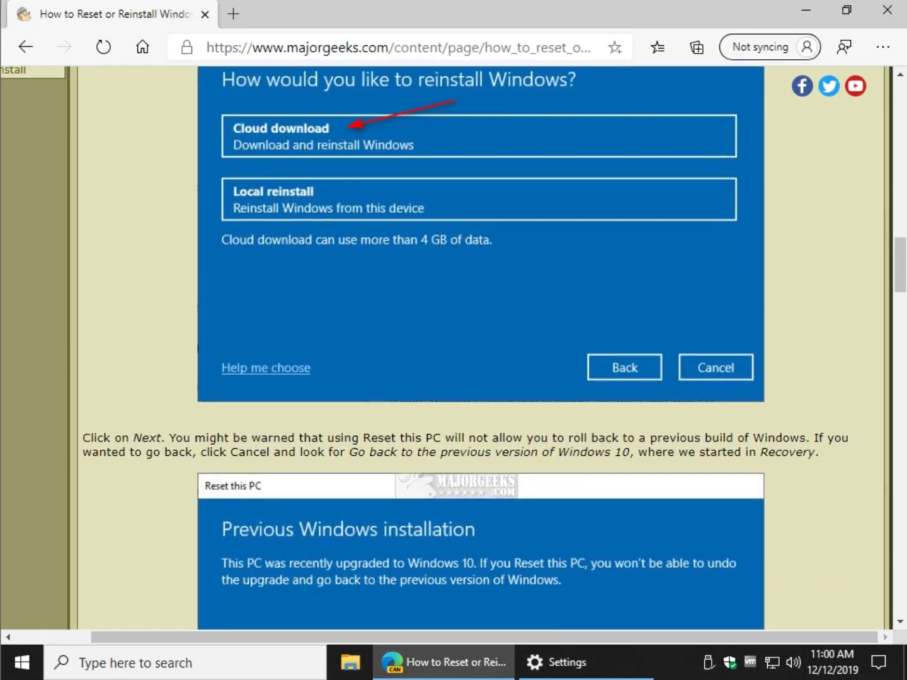
{"action": "scroll", "coordinate": [454, 347], "scroll_direction": "up", "scroll_amount": 4}
{"action": "scroll", "coordinate": [454, 346], "scroll_direction": "down", "scroll_amount": 15}
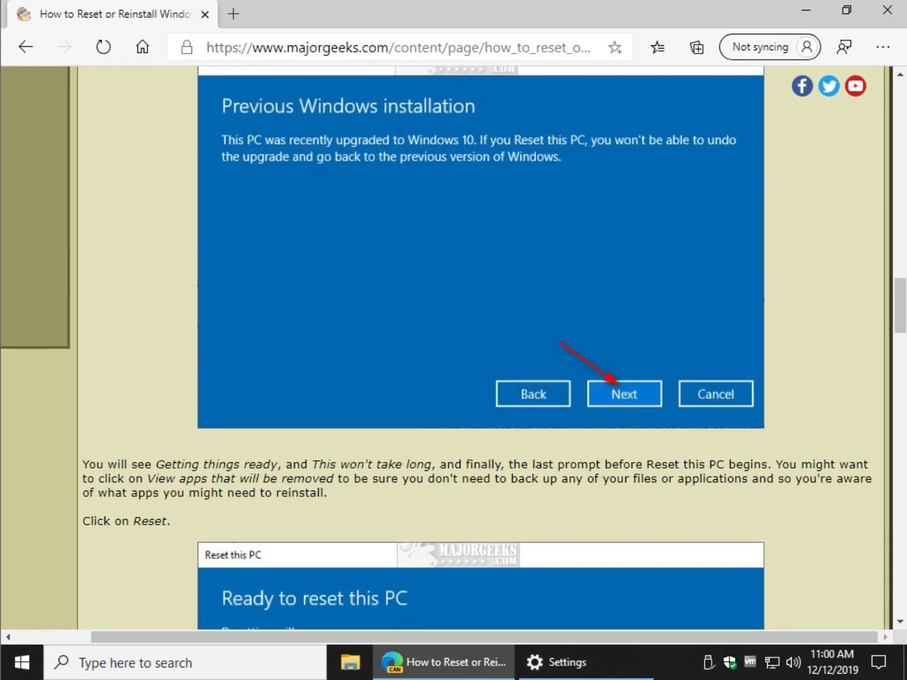
{"action": "scroll", "coordinate": [453, 347], "scroll_direction": "up", "scroll_amount": 20}
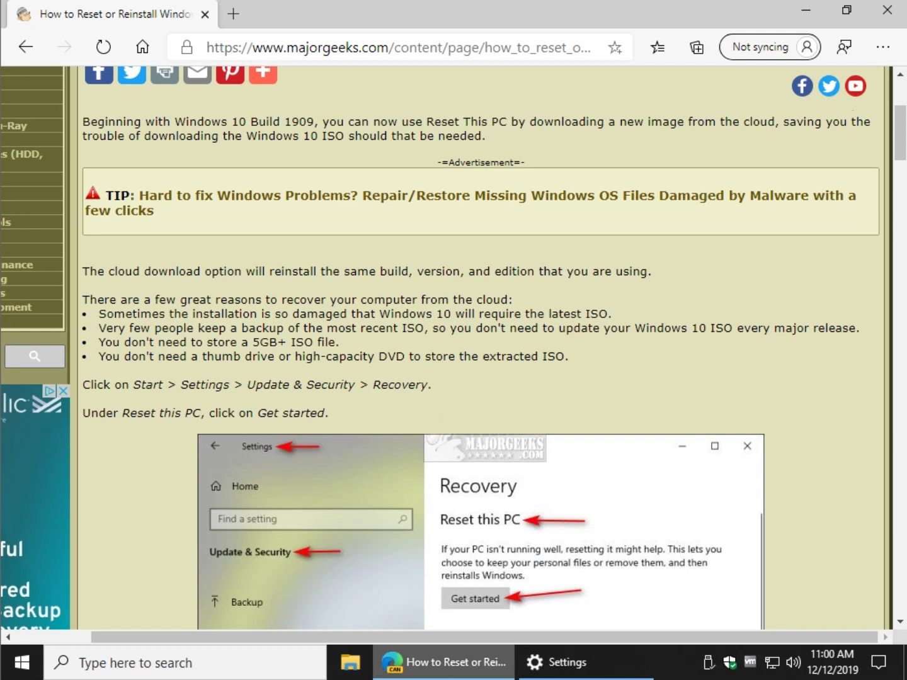
Switch back to Settings, check the list of apps that will be removed, and start the PC reset.
{"action": "left_click", "coordinate": [585, 662]}
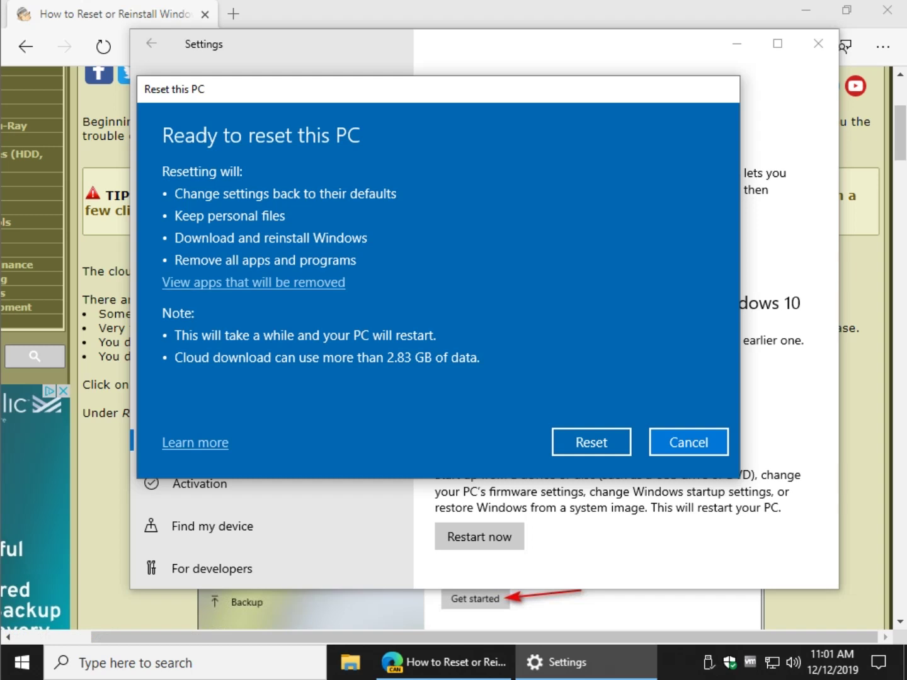
{"action": "left_click", "coordinate": [253, 282]}
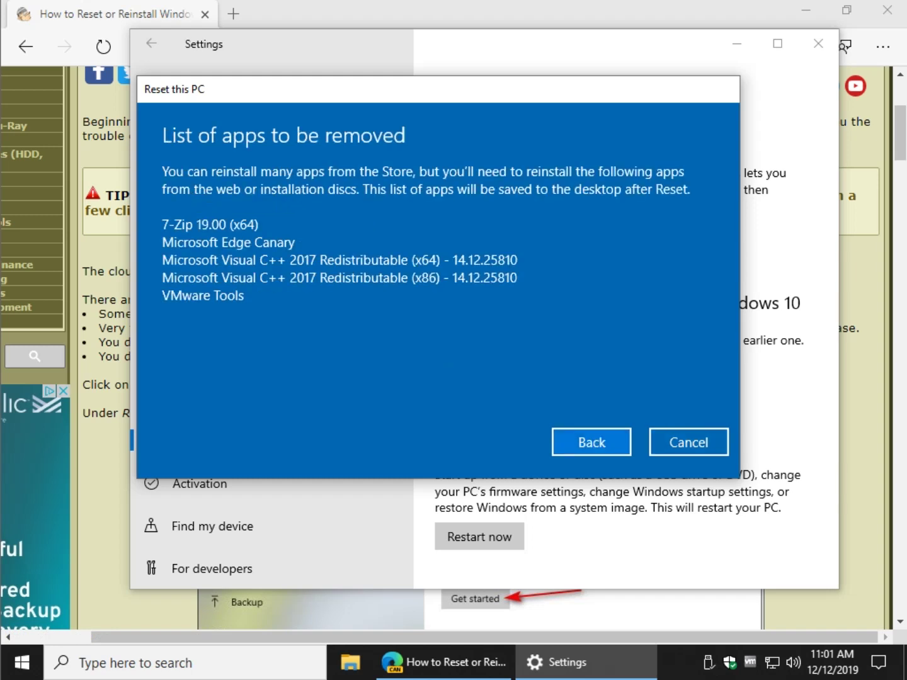
{"action": "left_click", "coordinate": [592, 442]}
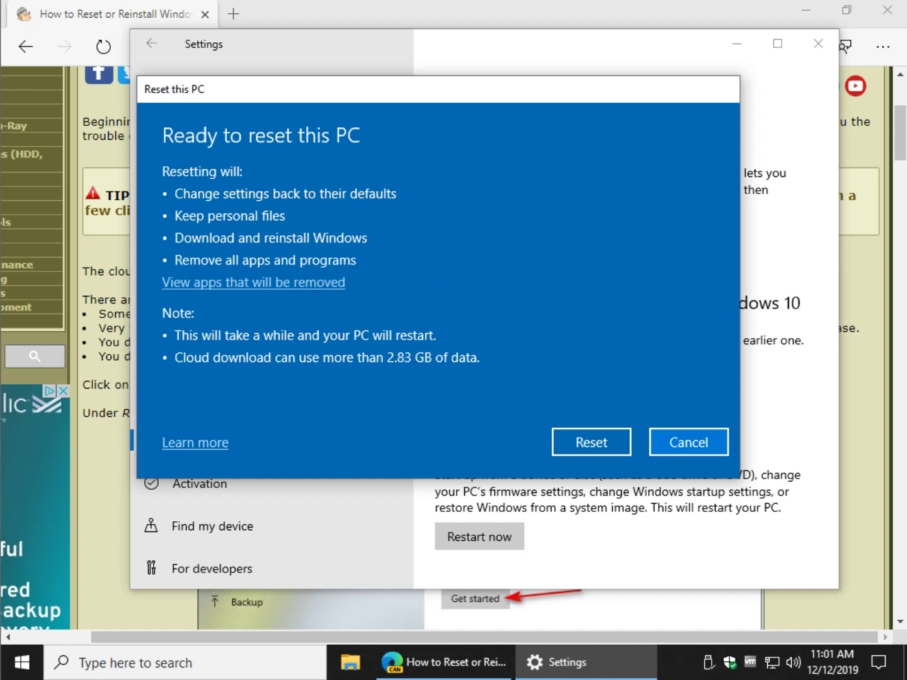
{"action": "left_click", "coordinate": [592, 442]}
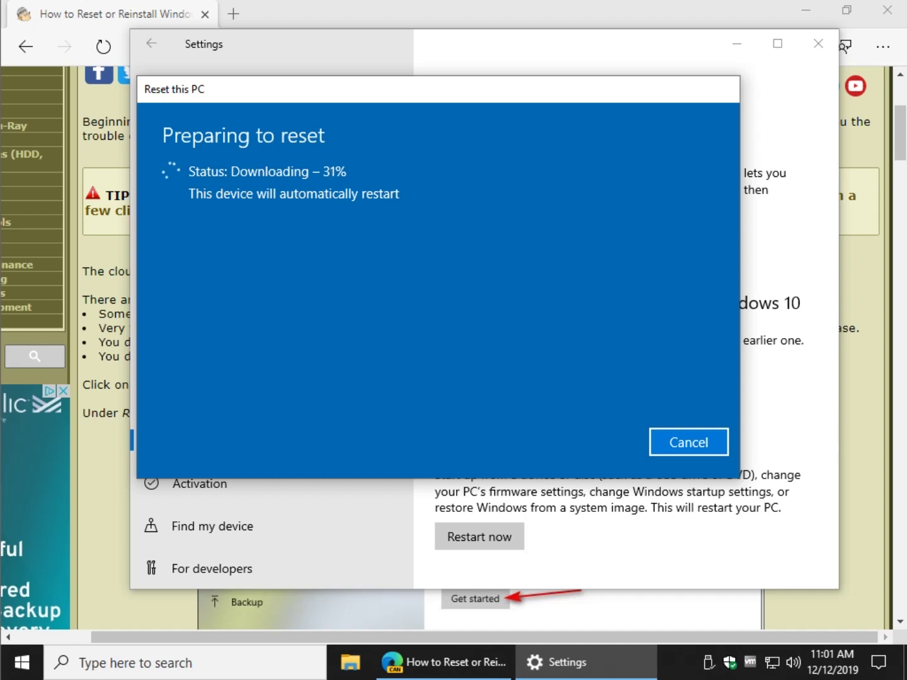
{"action": "left_click_drag", "start_coordinate": [462, 96], "coordinate": [518, 85]}
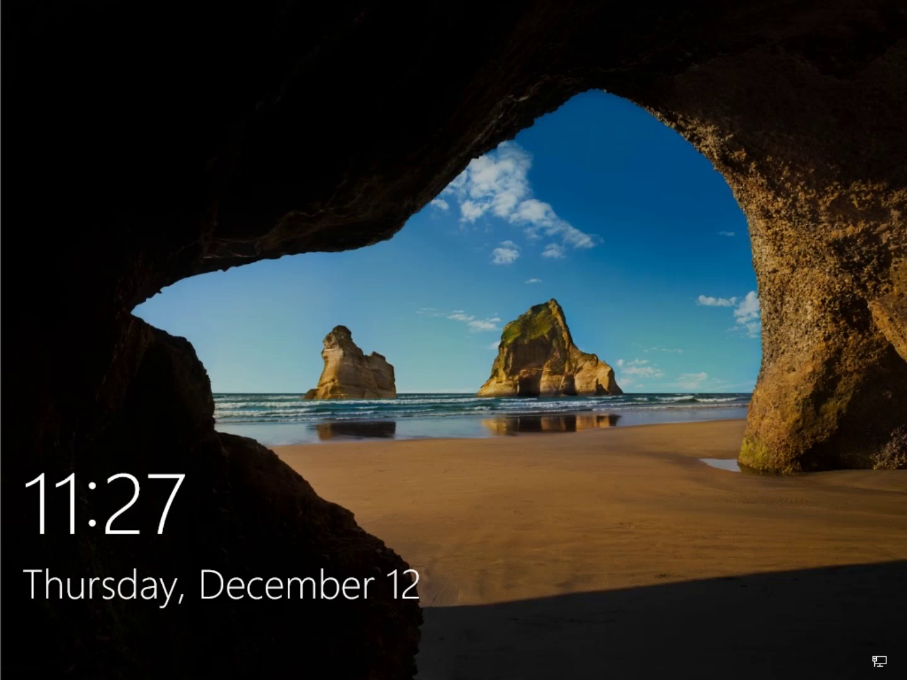
Sign in to Windows with the account PIN, and dismiss the welcome banner and close the Edge window.
{"action": "key", "text": "Return"}
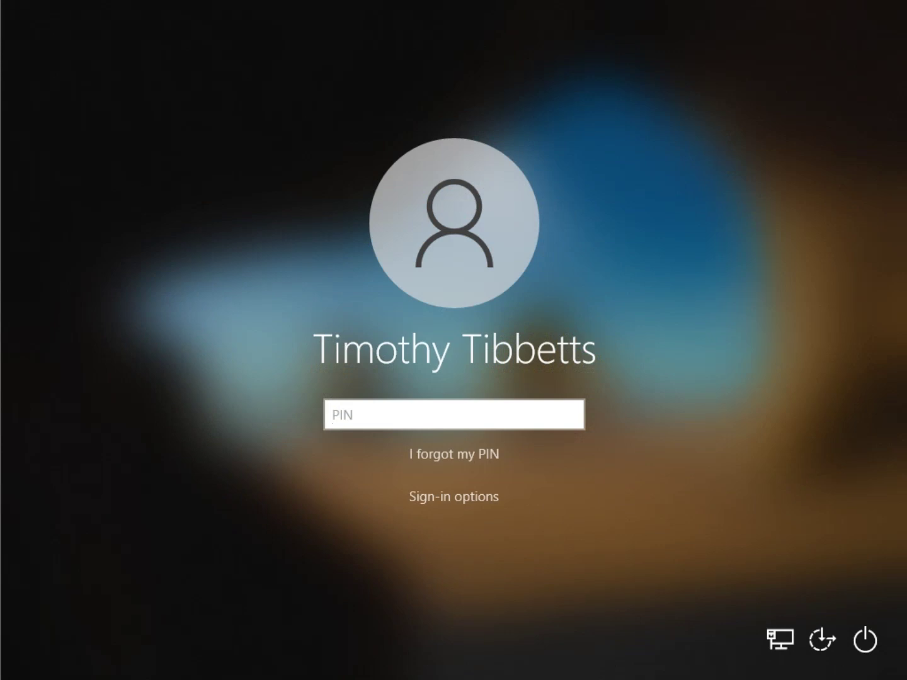
{"action": "type", "text": "••••"}
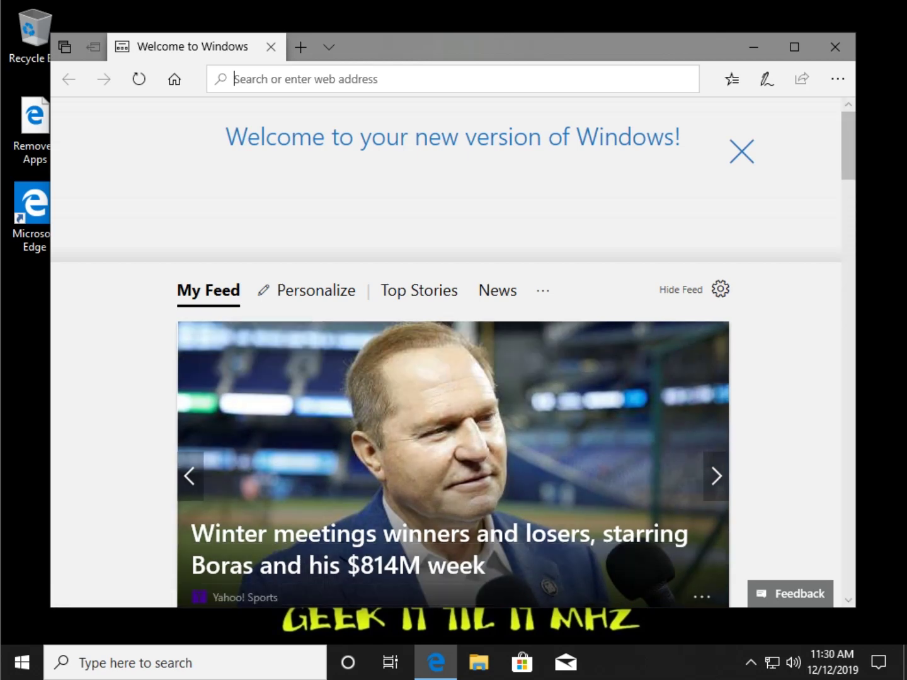
{"action": "left_click", "coordinate": [741, 150]}
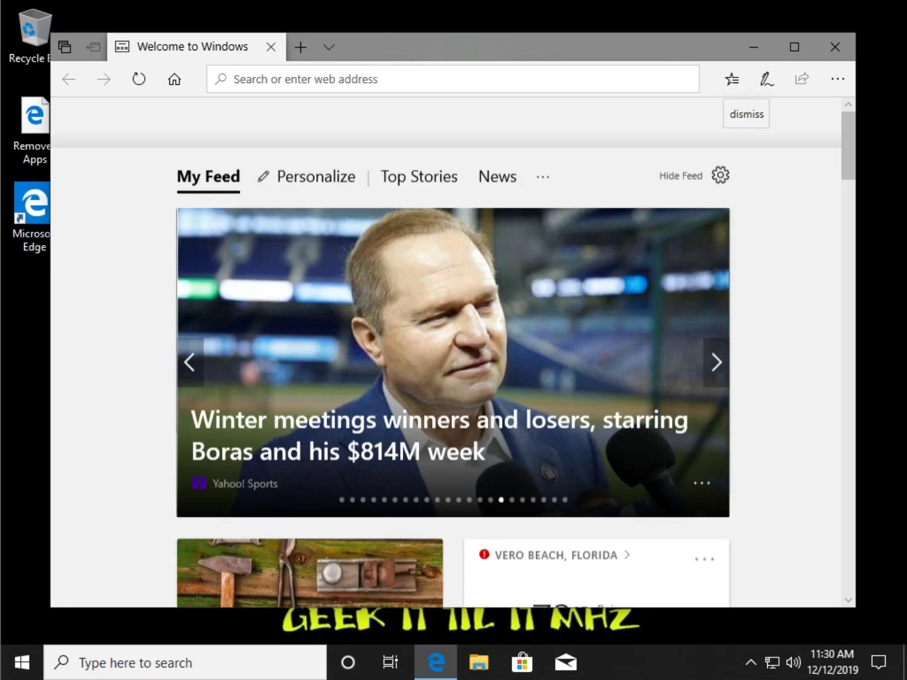
{"action": "left_click", "coordinate": [834, 47]}
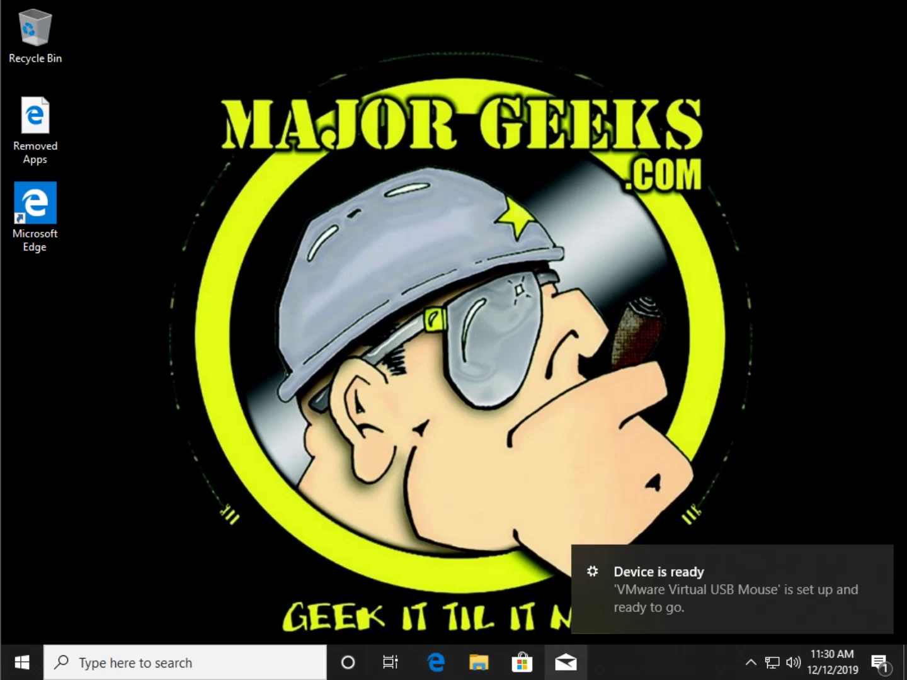
Unpin Mail and Microsoft Store from the taskbar.
{"action": "right_click", "coordinate": [565, 663]}
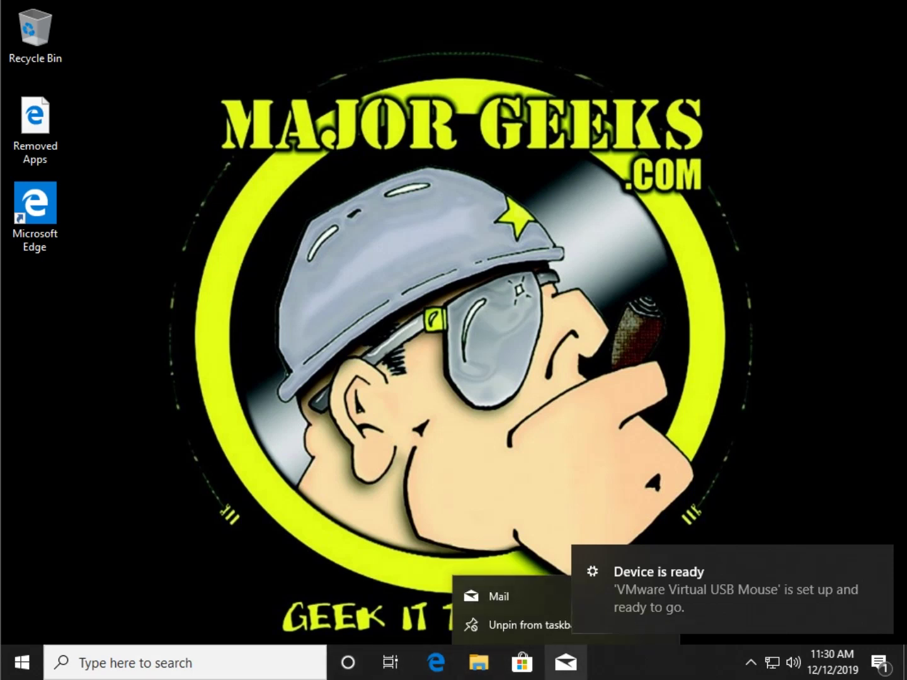
{"action": "left_click", "coordinate": [516, 625]}
{"action": "right_click", "coordinate": [521, 663]}
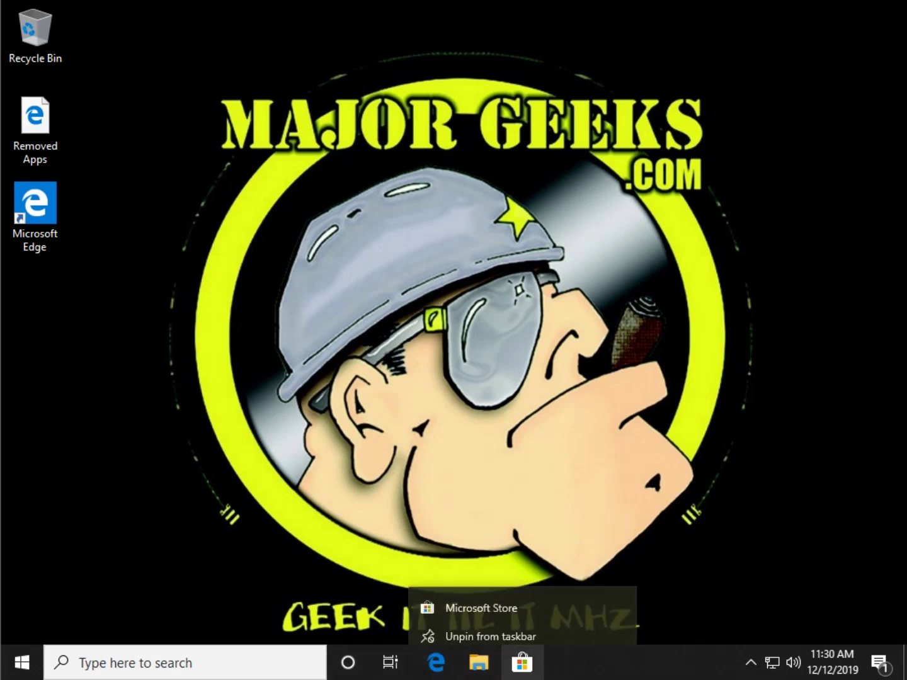
{"action": "left_click", "coordinate": [490, 625]}
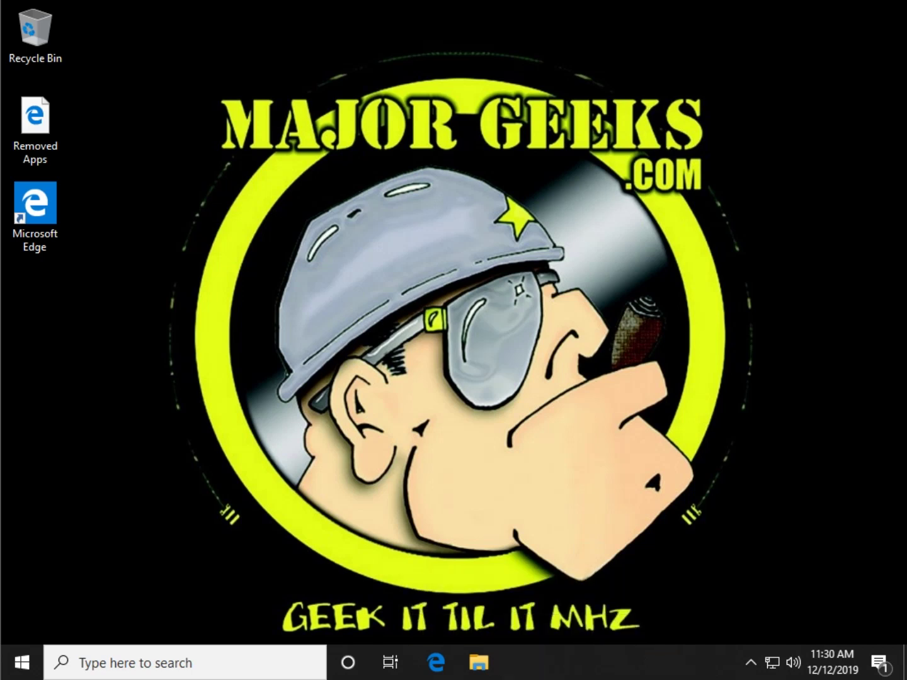